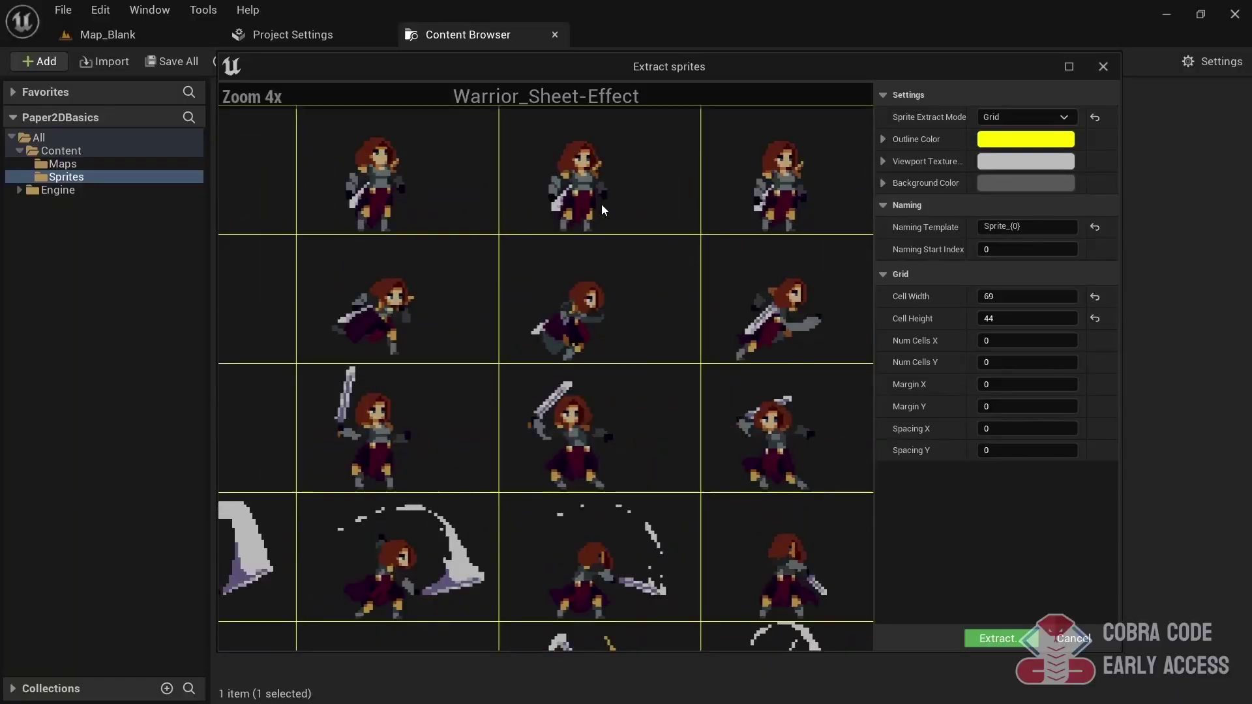
Browse the itch.io 2D asset pack and highlight its licence paragraph on free personal and commercial use.
scroll(600, 211, "up", 5)
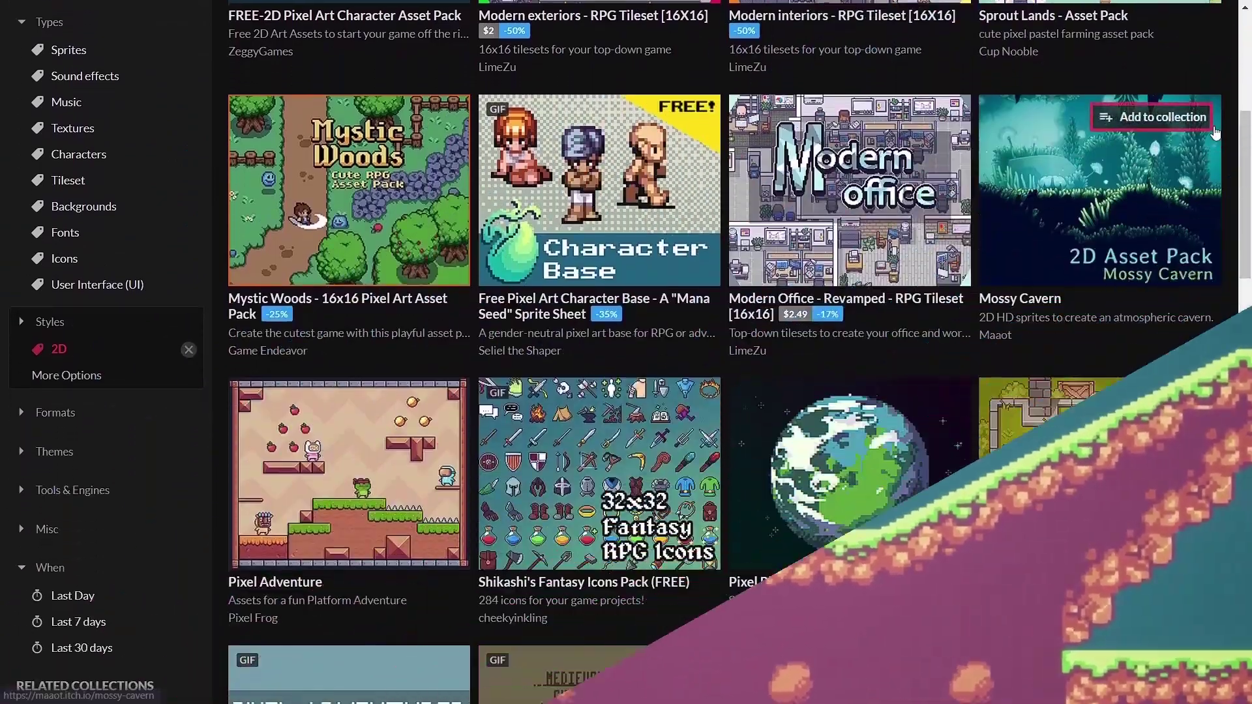
scroll(1214, 134, "down", 5)
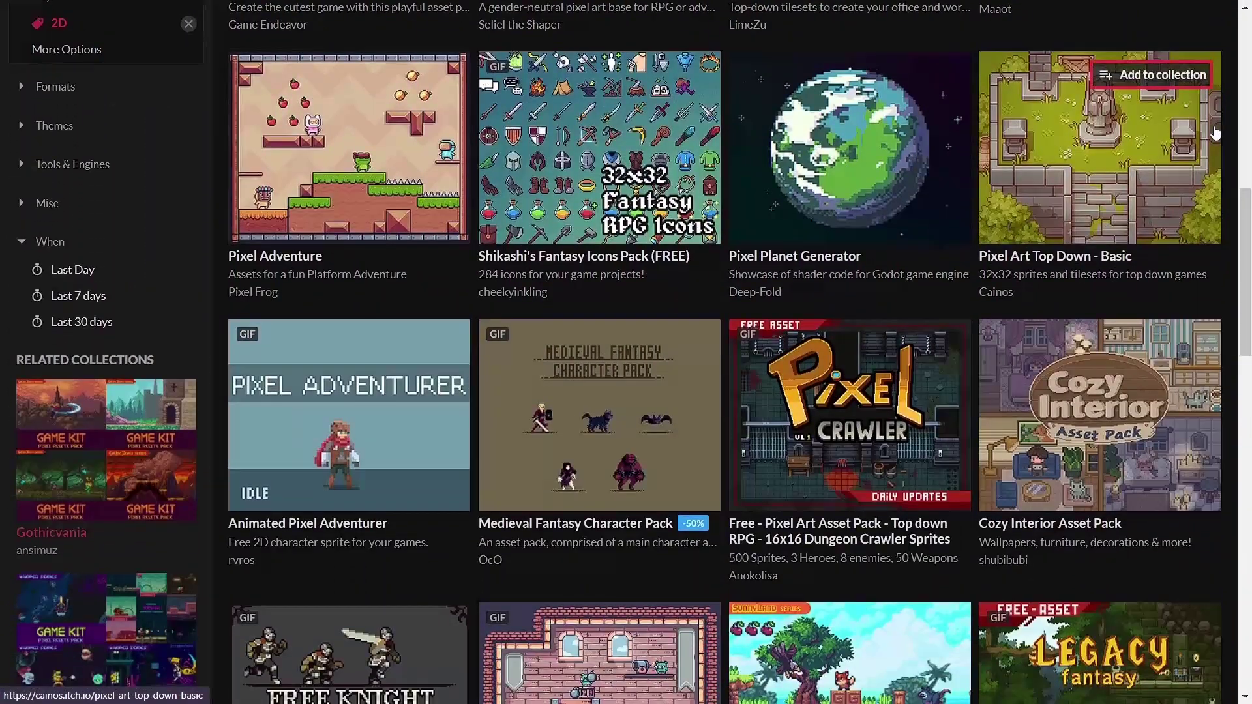
scroll(1215, 134, "down", 15)
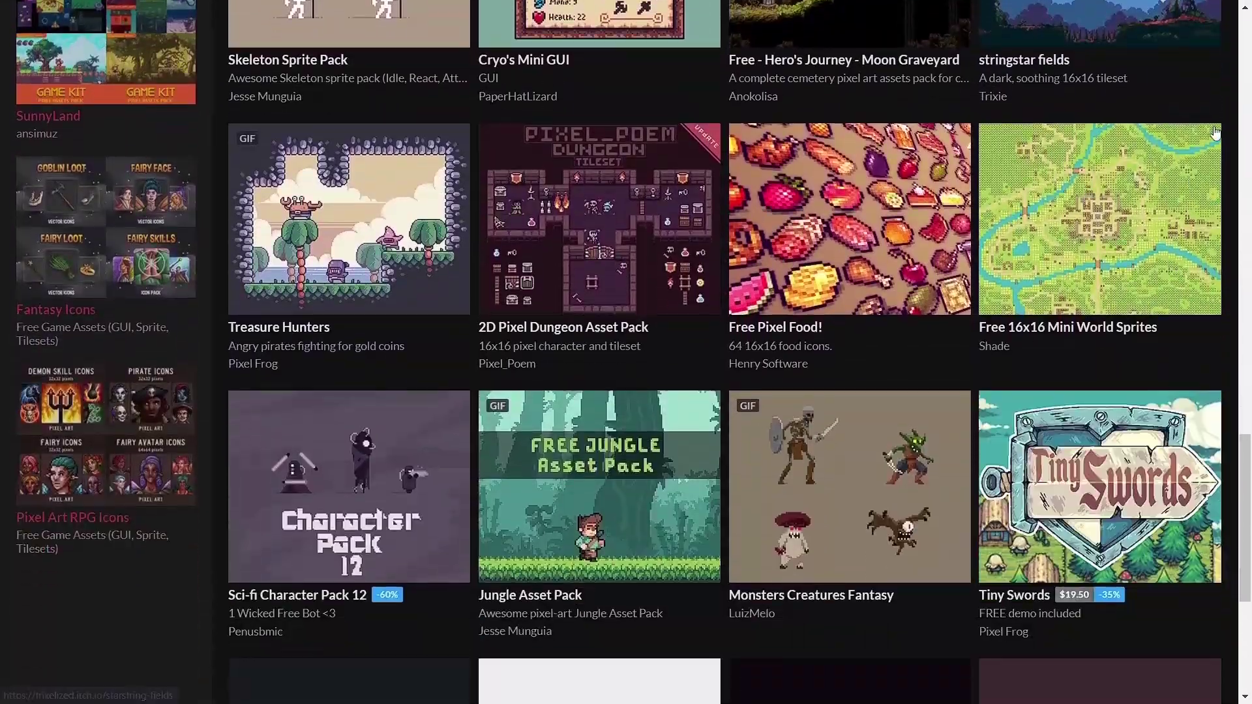
scroll(1214, 130, "down", 12)
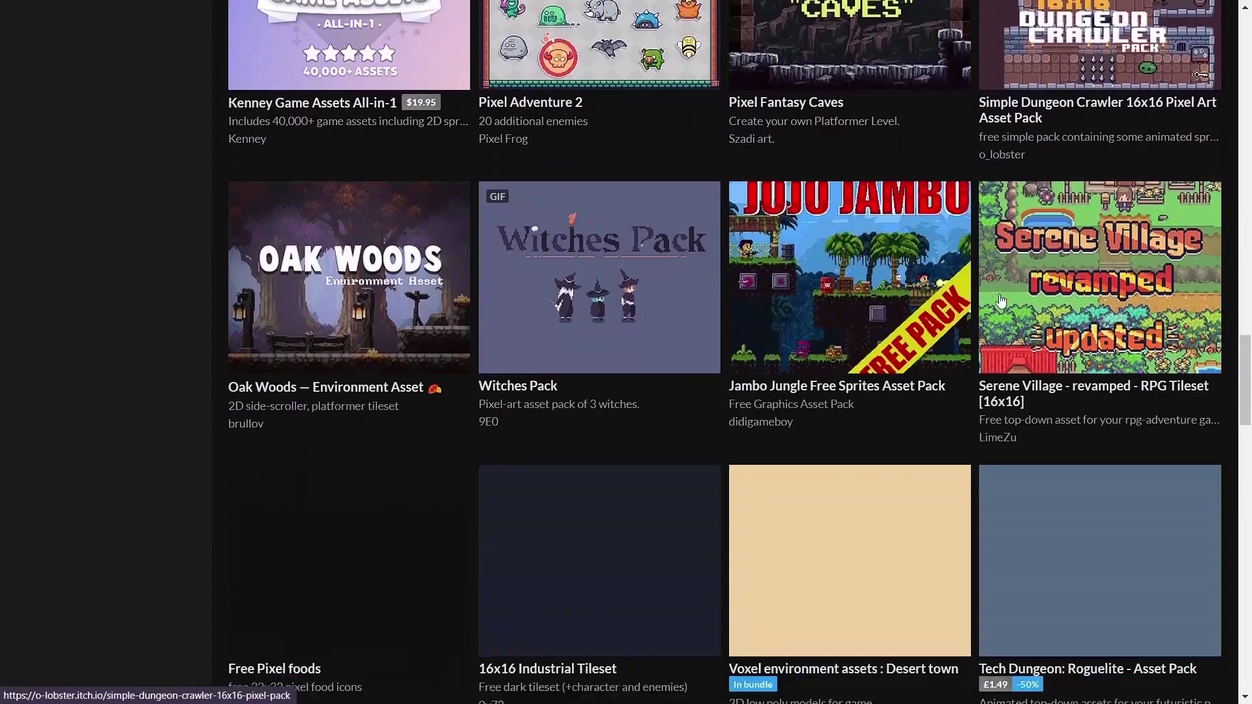
scroll(1001, 300, "down", 10)
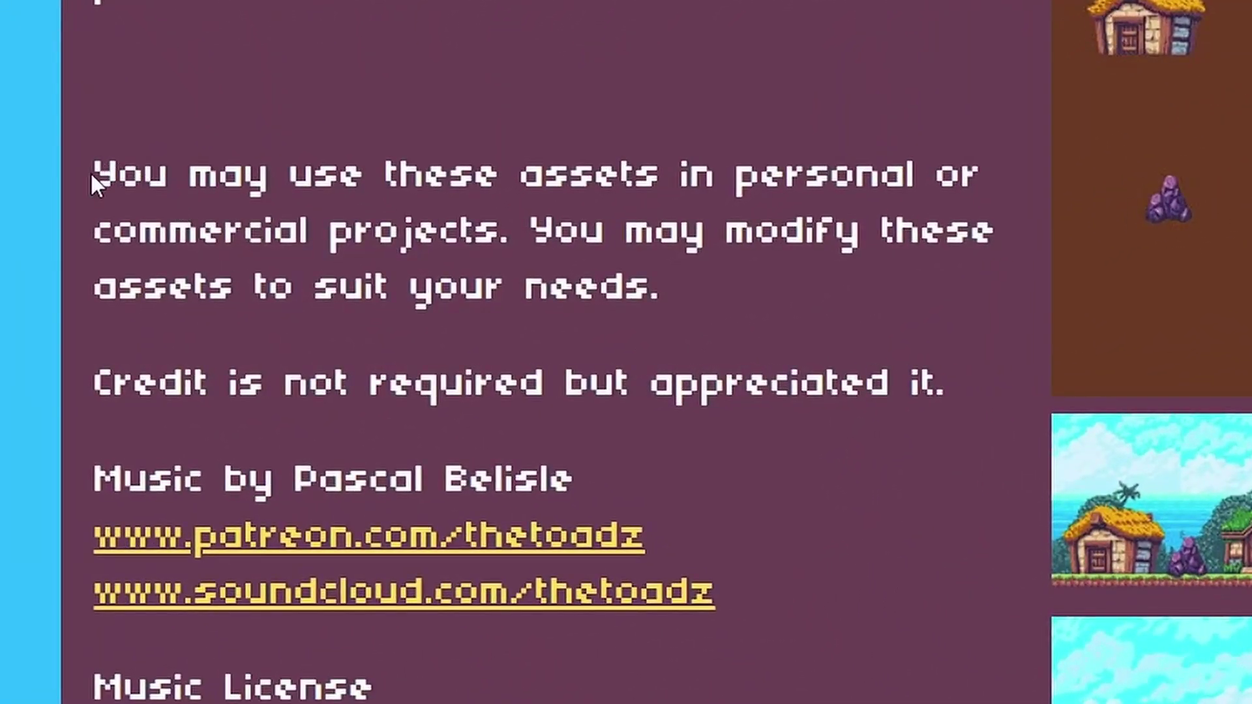
left_click_drag(90, 171, 984, 362)
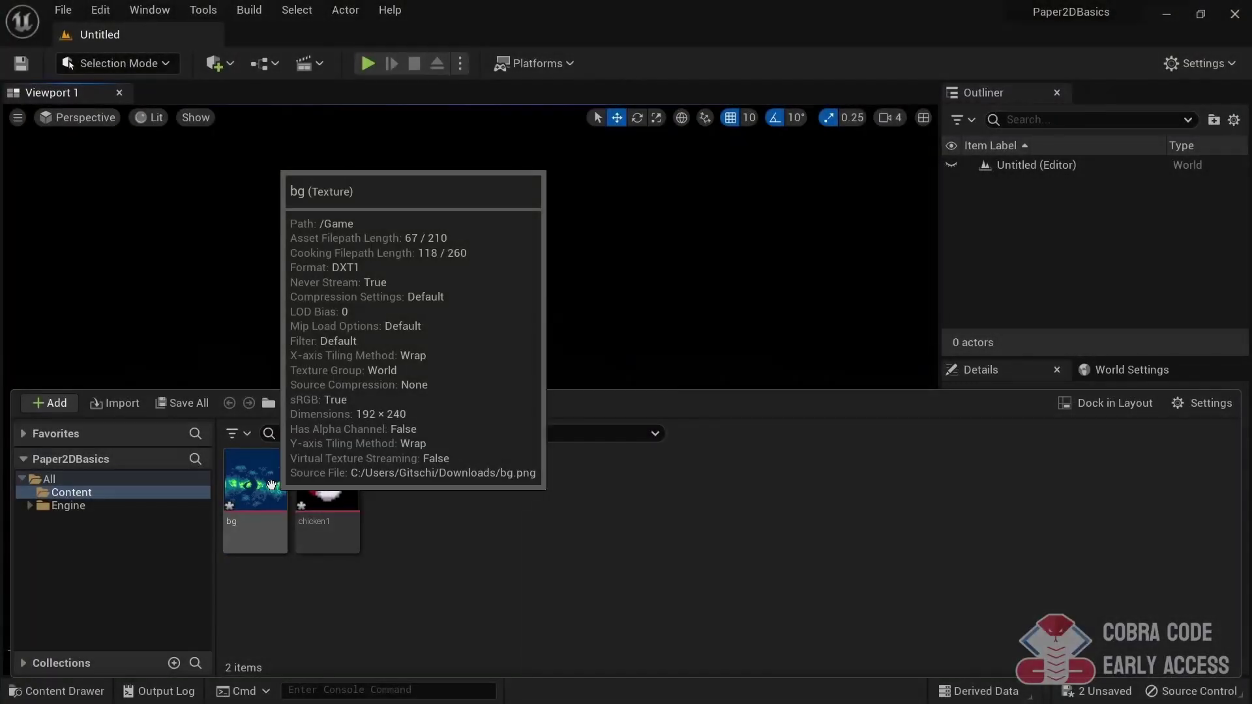
Apply Paper2D texture settings to the bg and chicken1 textures.
right_click(247, 485)
mouse_move(441, 292)
left_click(660, 329)
right_click(323, 485)
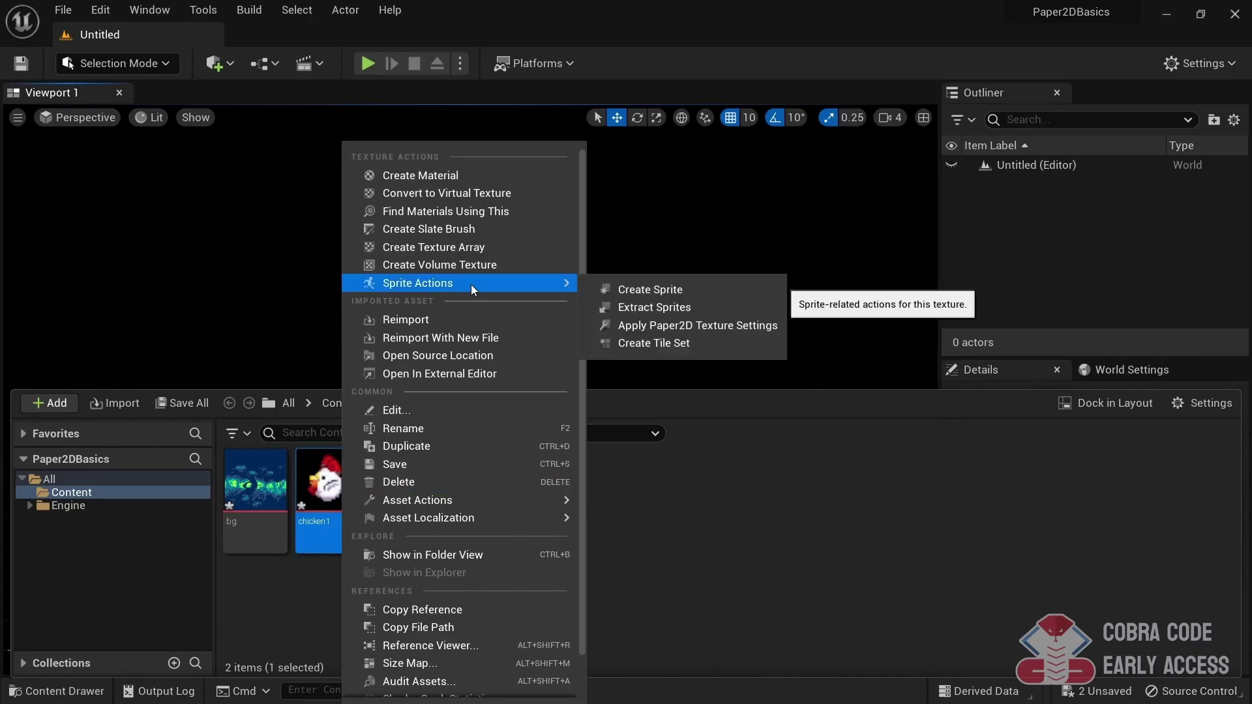
left_click(678, 325)
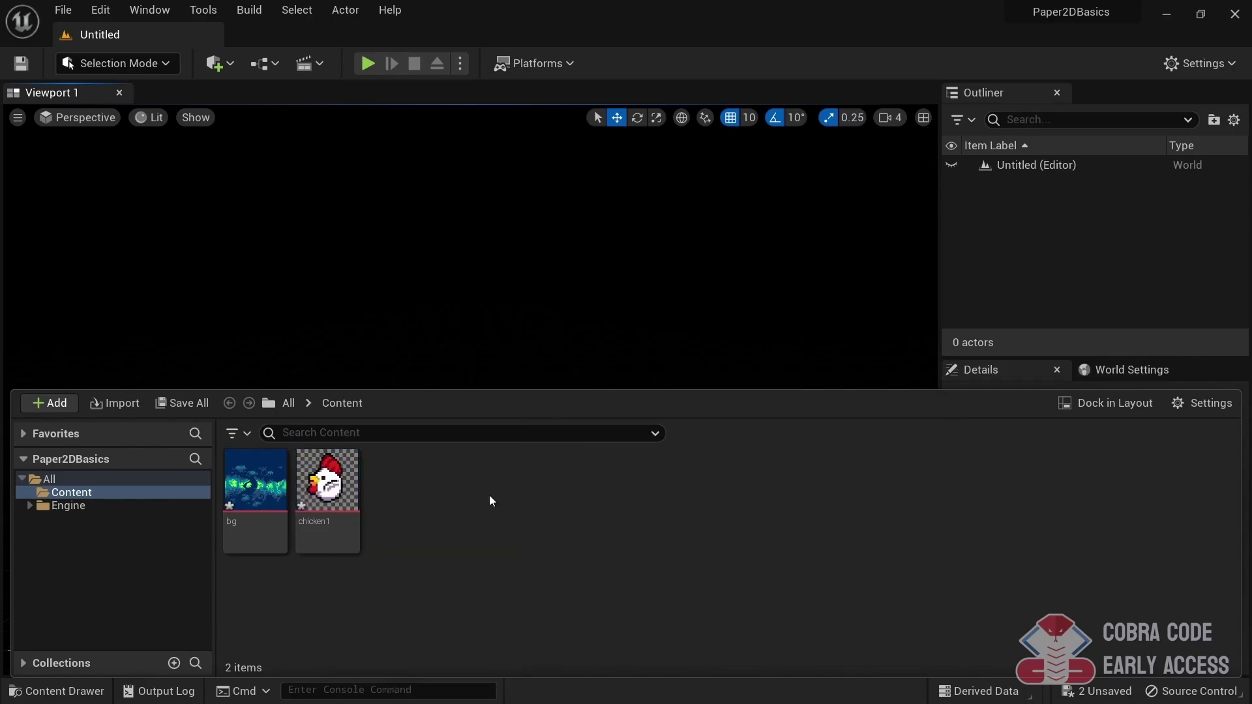
Open the chicken1 texture and search its Details for 'filter'.
double_click(338, 487)
scroll(1048, 578, "down", 10)
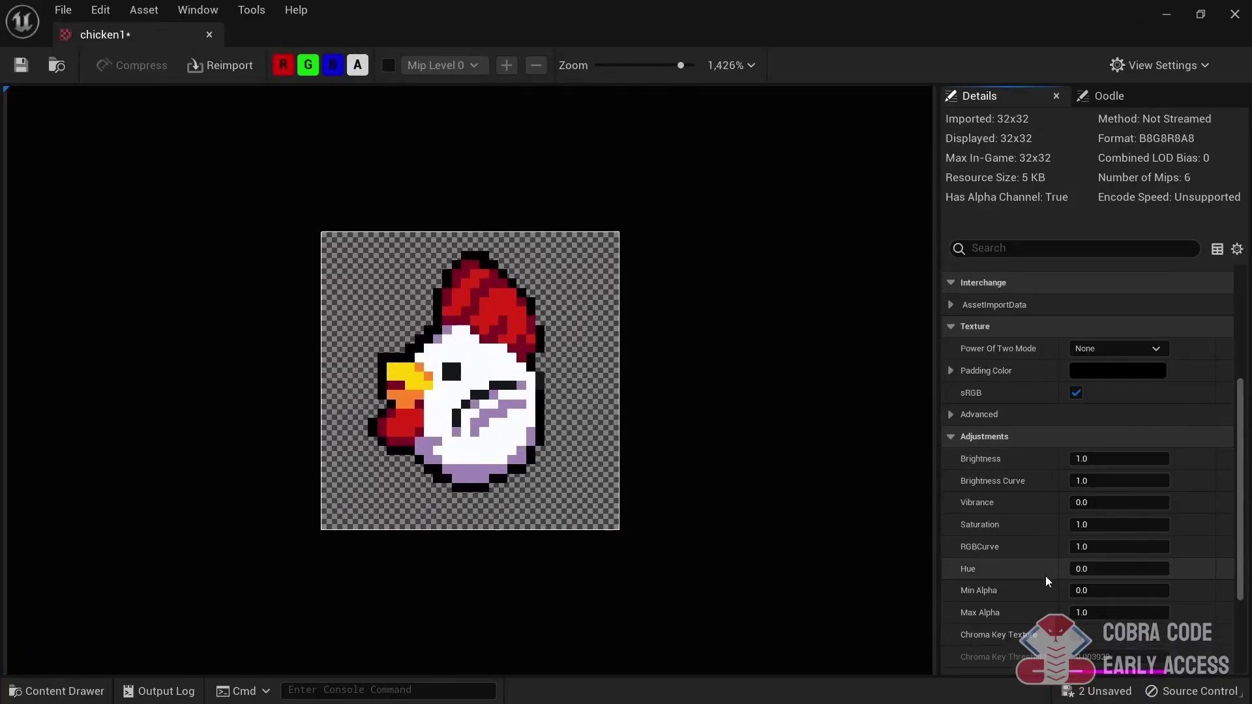
left_click(1043, 248)
type("filter")
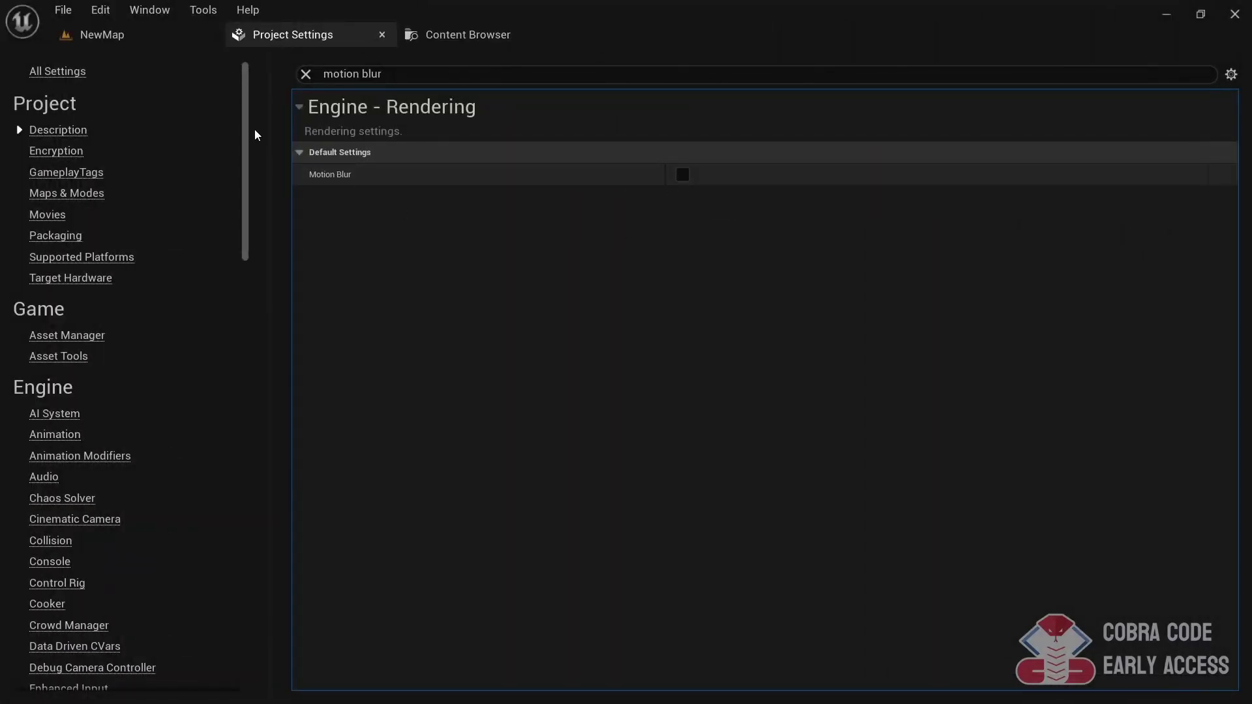
Play the NewMap level, nudge the material graph, then switch to the BP_SpriteCharacter blueprint.
left_click(137, 39)
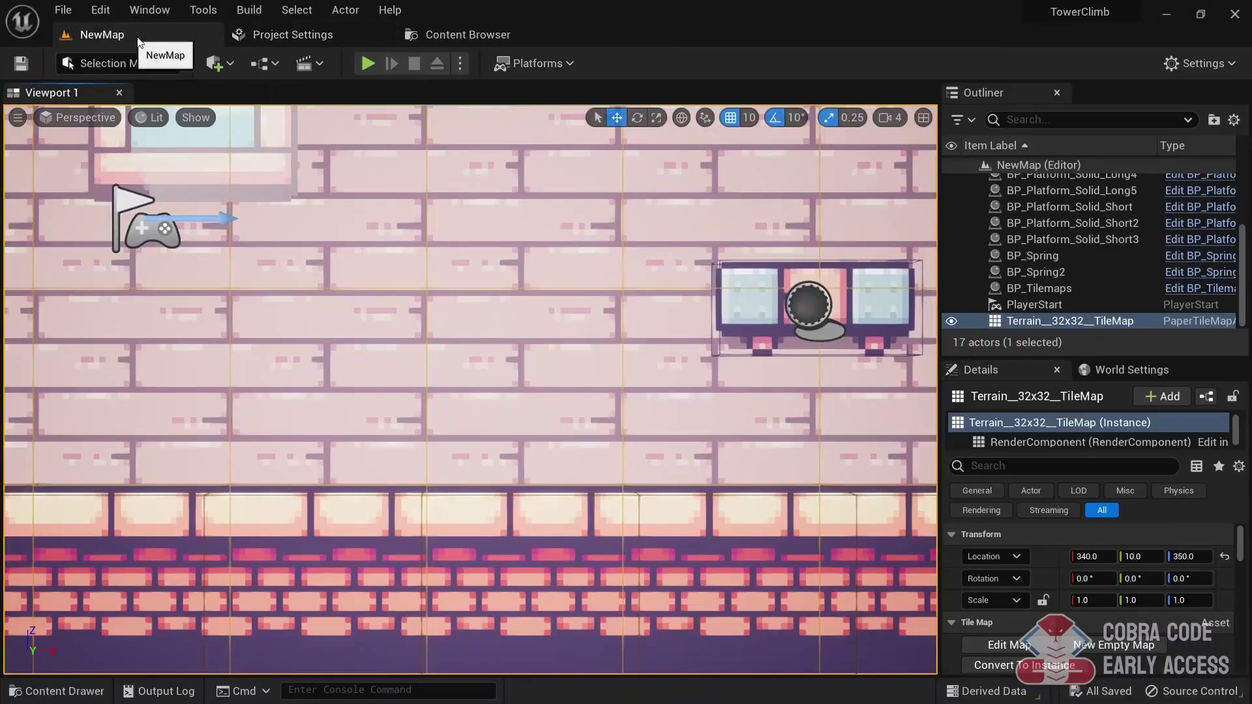
left_click(368, 63)
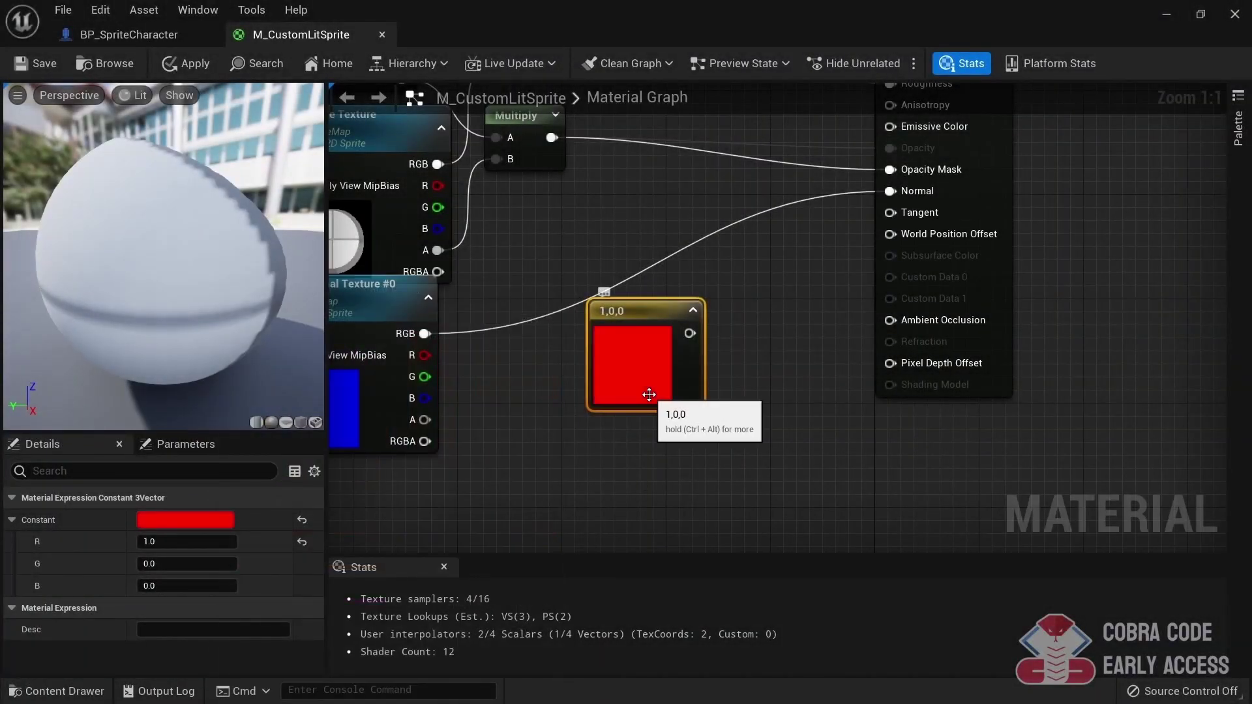
right_click_drag(648, 394, 648, 448)
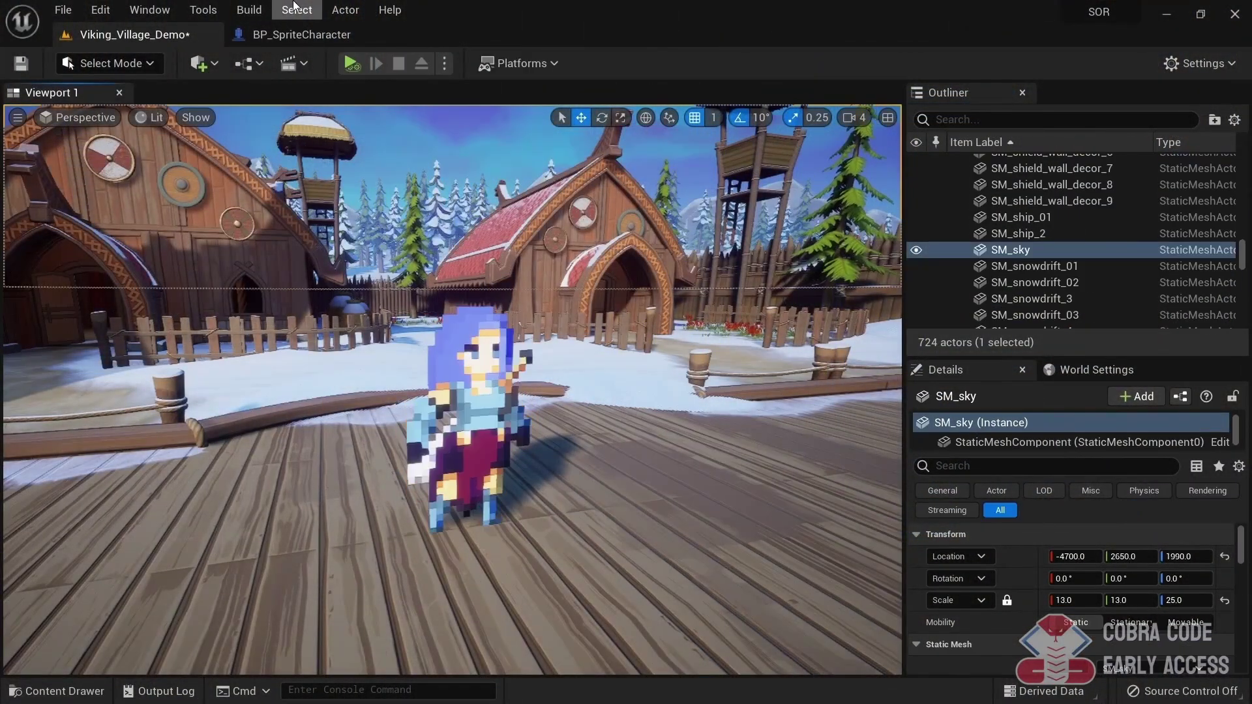
left_click(315, 36)
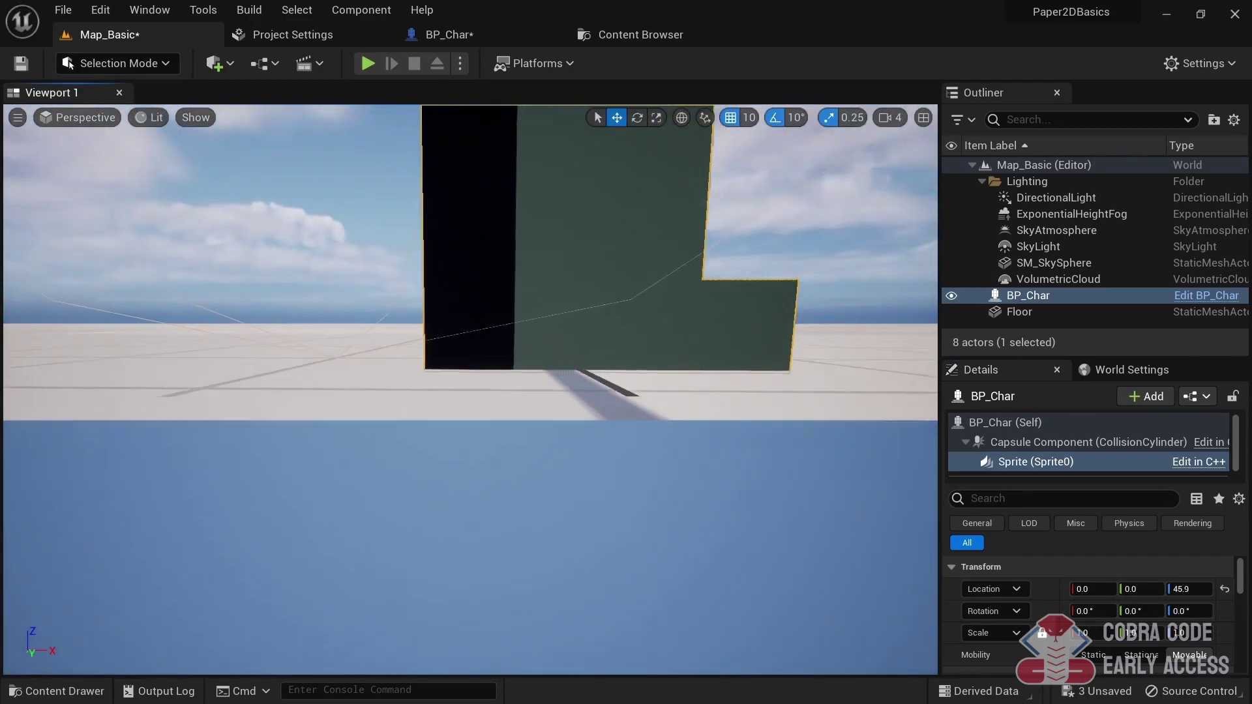
Play Map_Basic and run the swordsman right and left, jumping onto the upper block.
key("alt+p")
key("d")
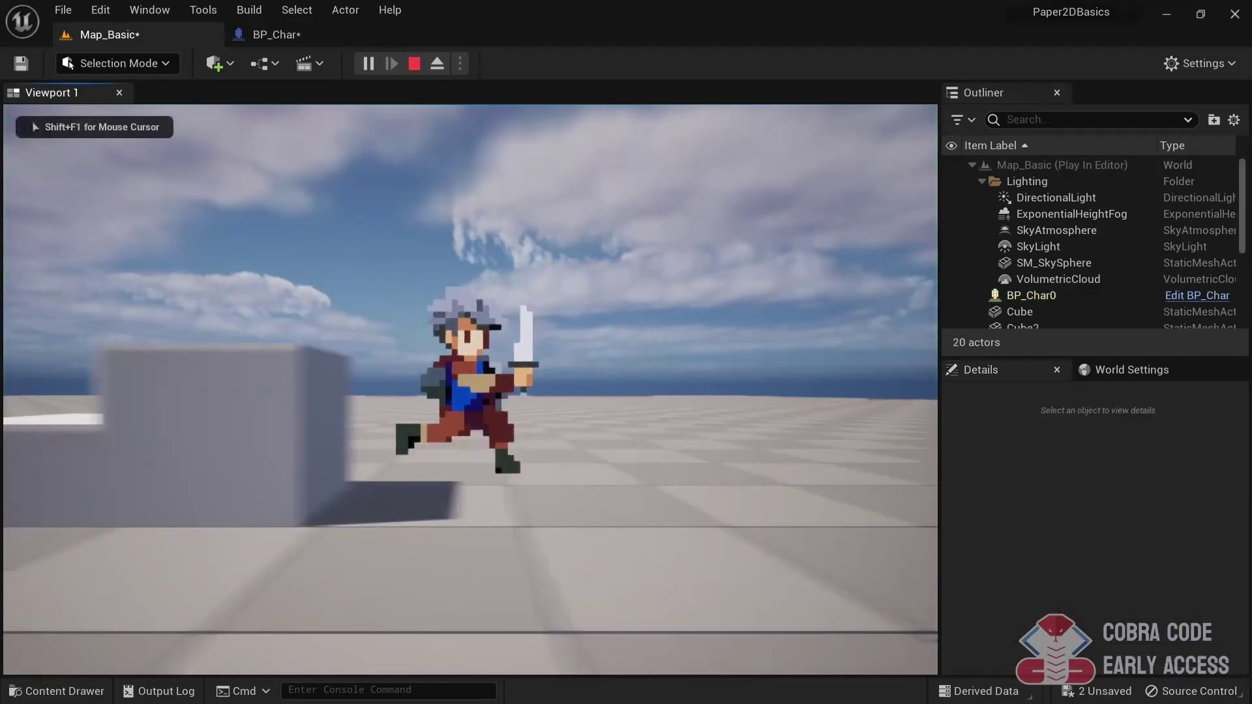
key("a")
key("d")
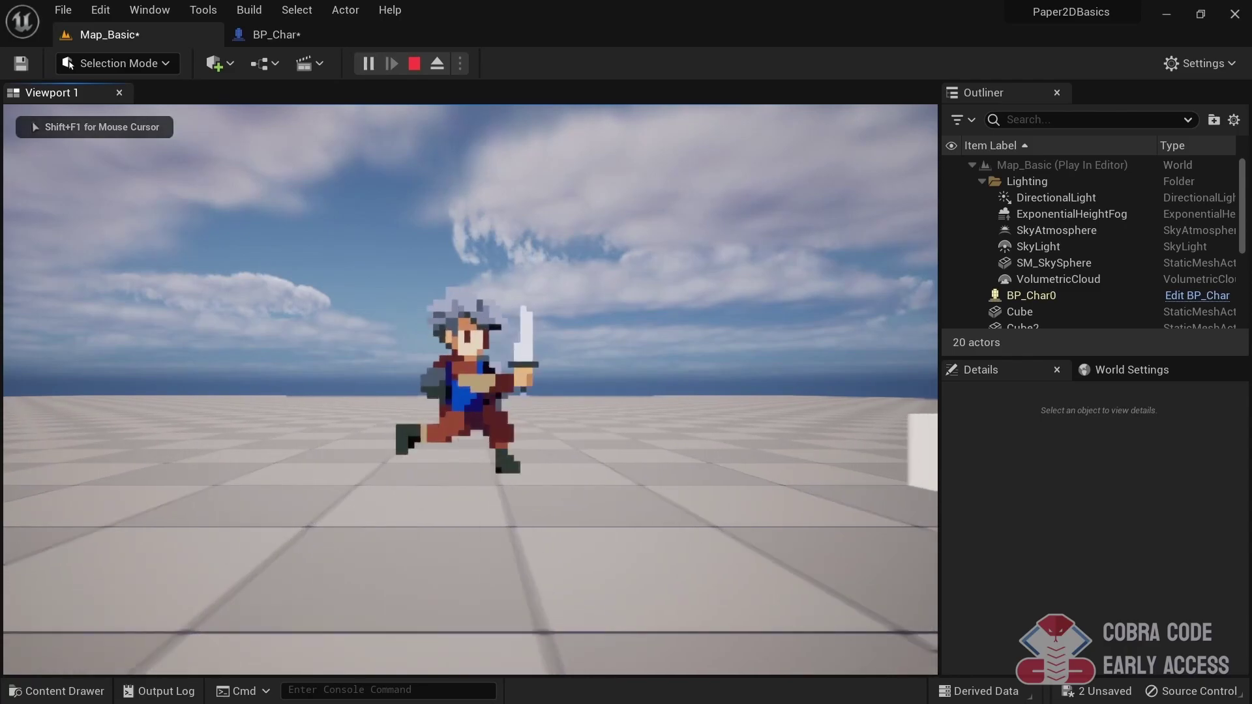
key("space")
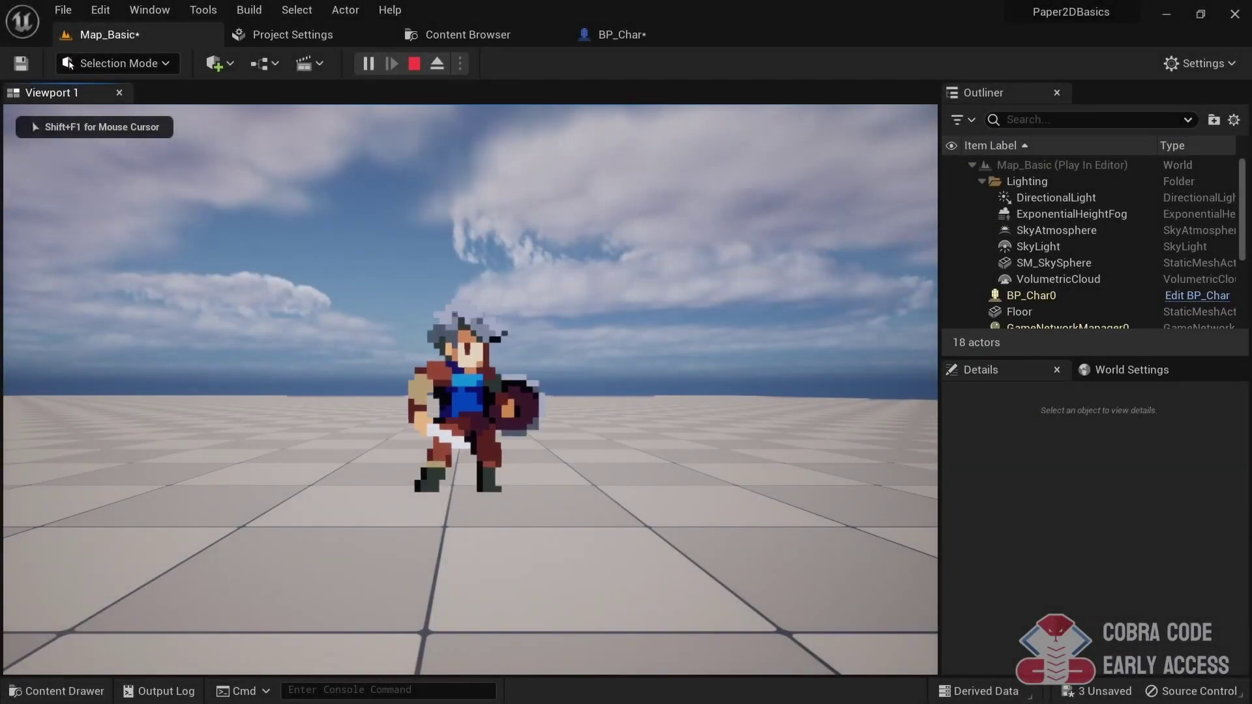
key("d")
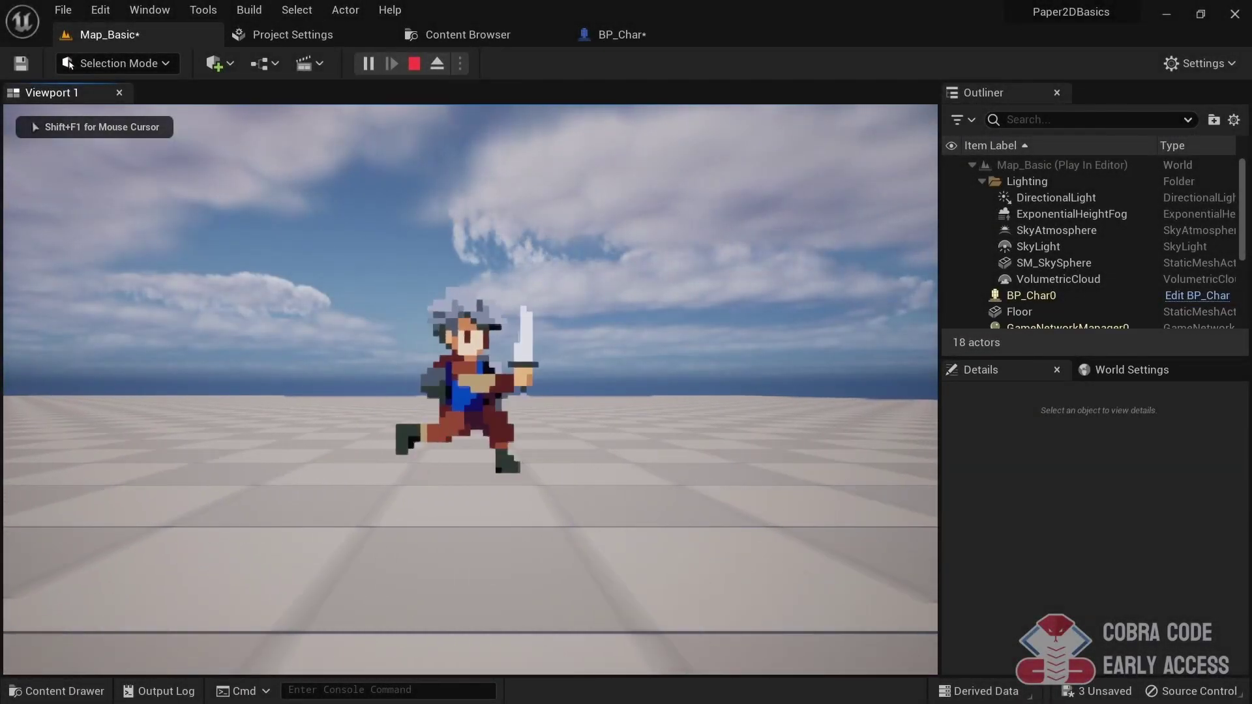
key("a")
key("a")
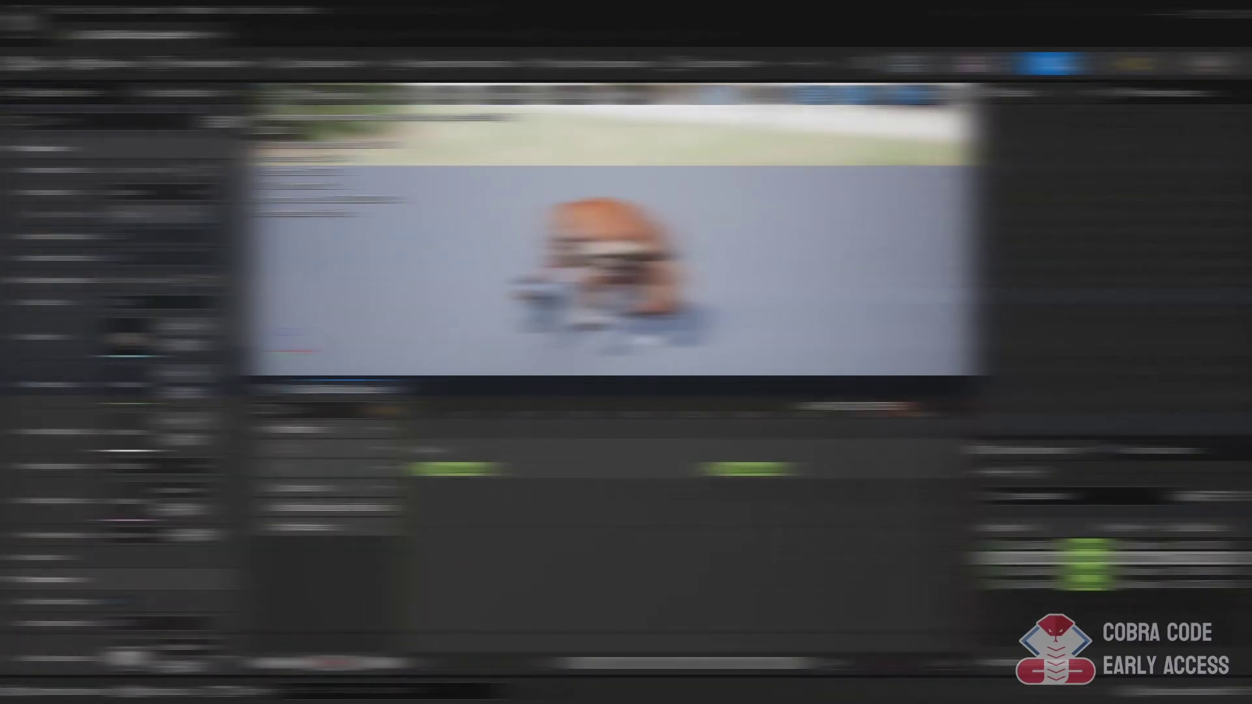
Add a Play Sound notify on track 2 of the BullTank walk animation and pick its sound.
right_click(421, 450)
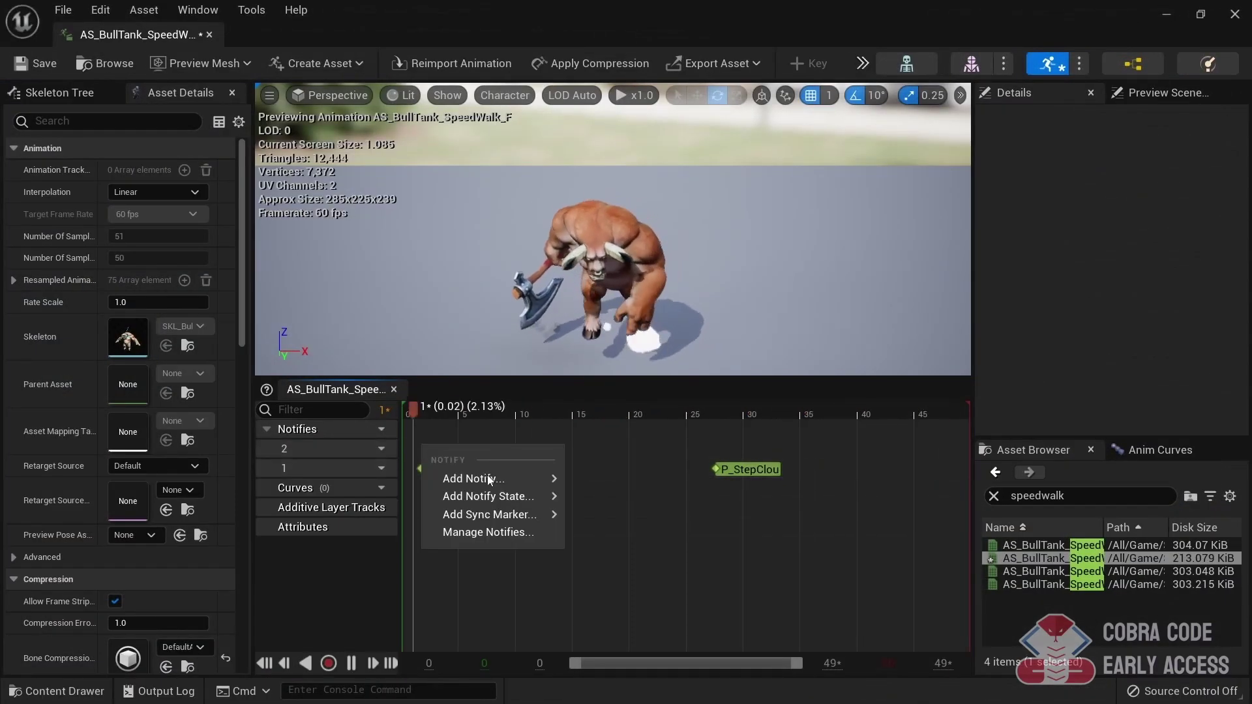
mouse_move(502, 481)
left_click(624, 613)
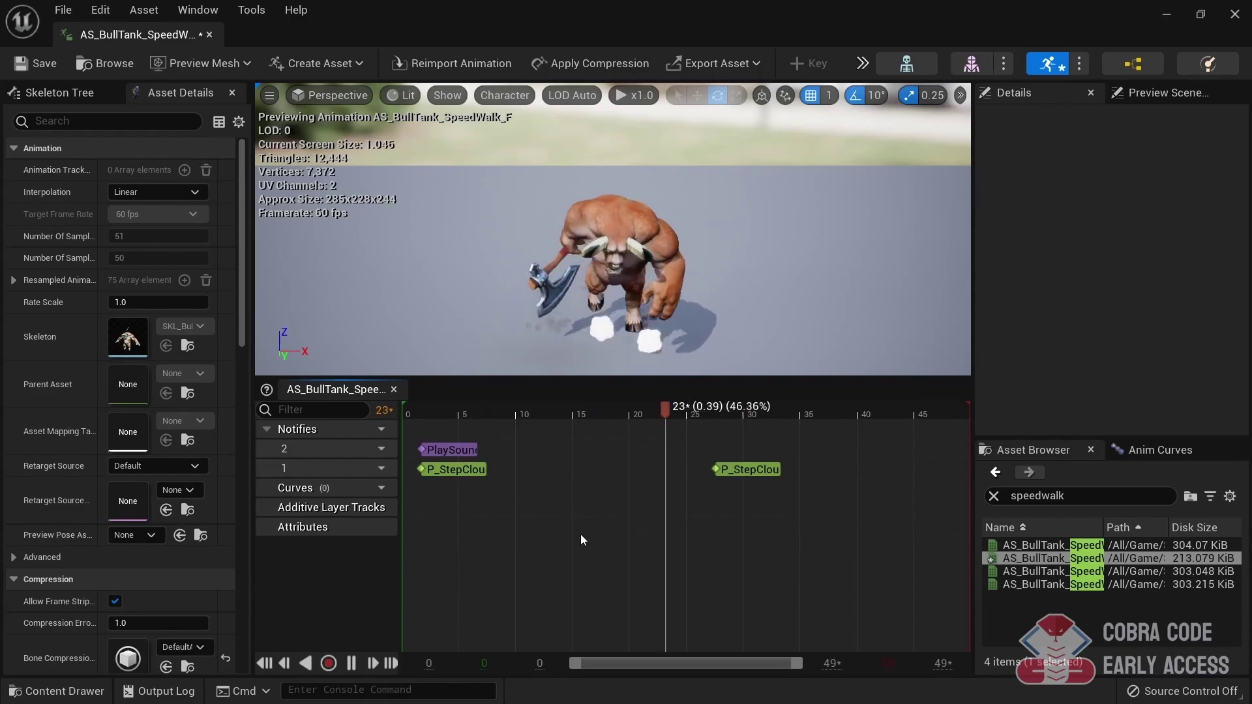
left_click(457, 450)
left_click(1195, 195)
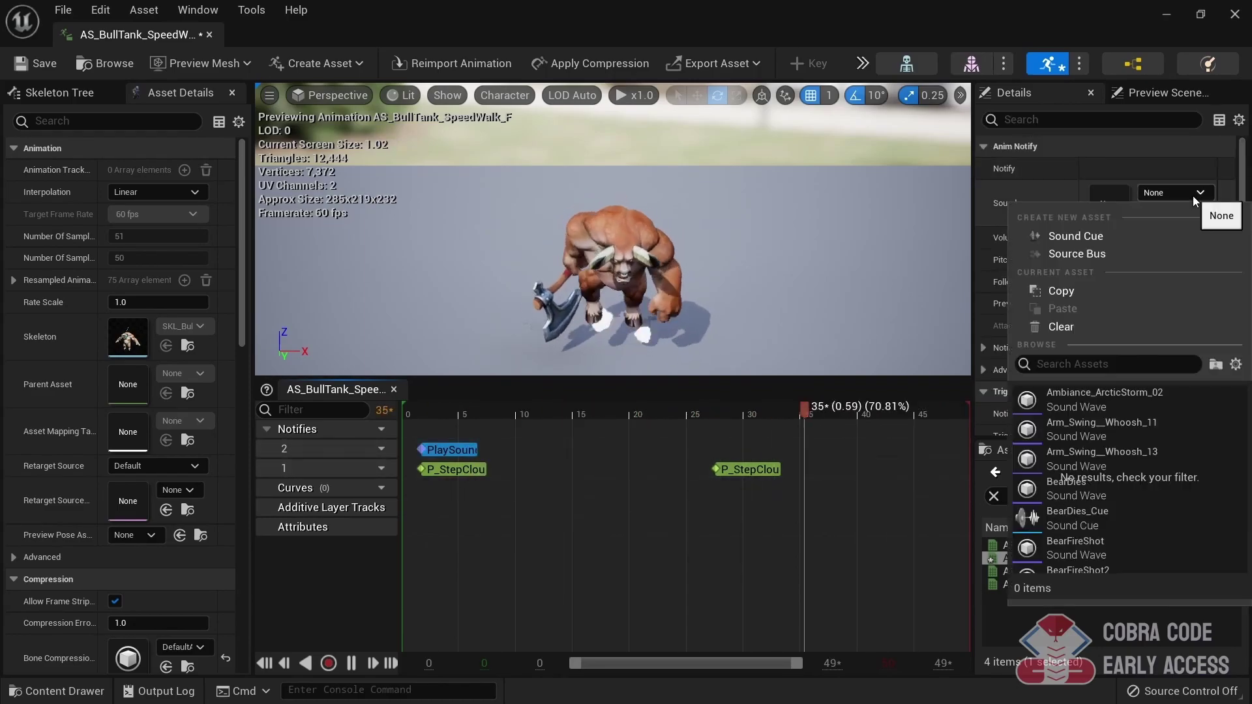
type("f")
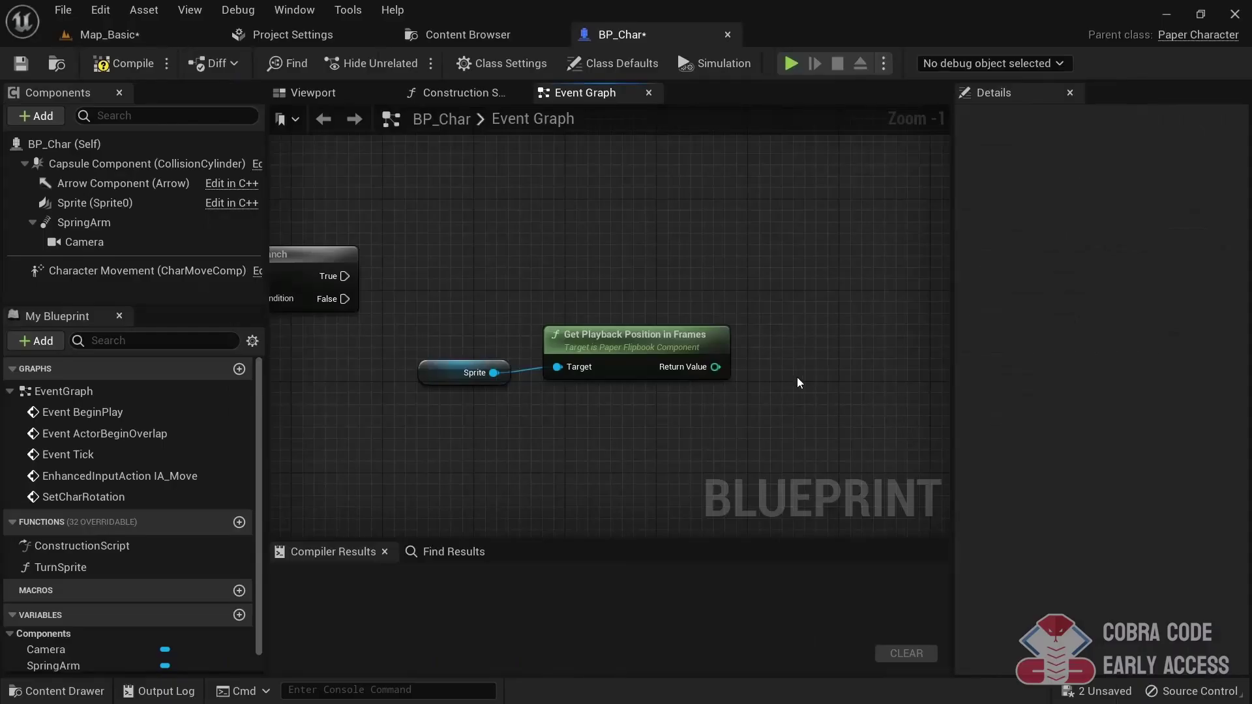
In BP_Char, wire the sprite's playback frame Return Value into an Equal (==) node.
left_click_drag(716, 366, 769, 332)
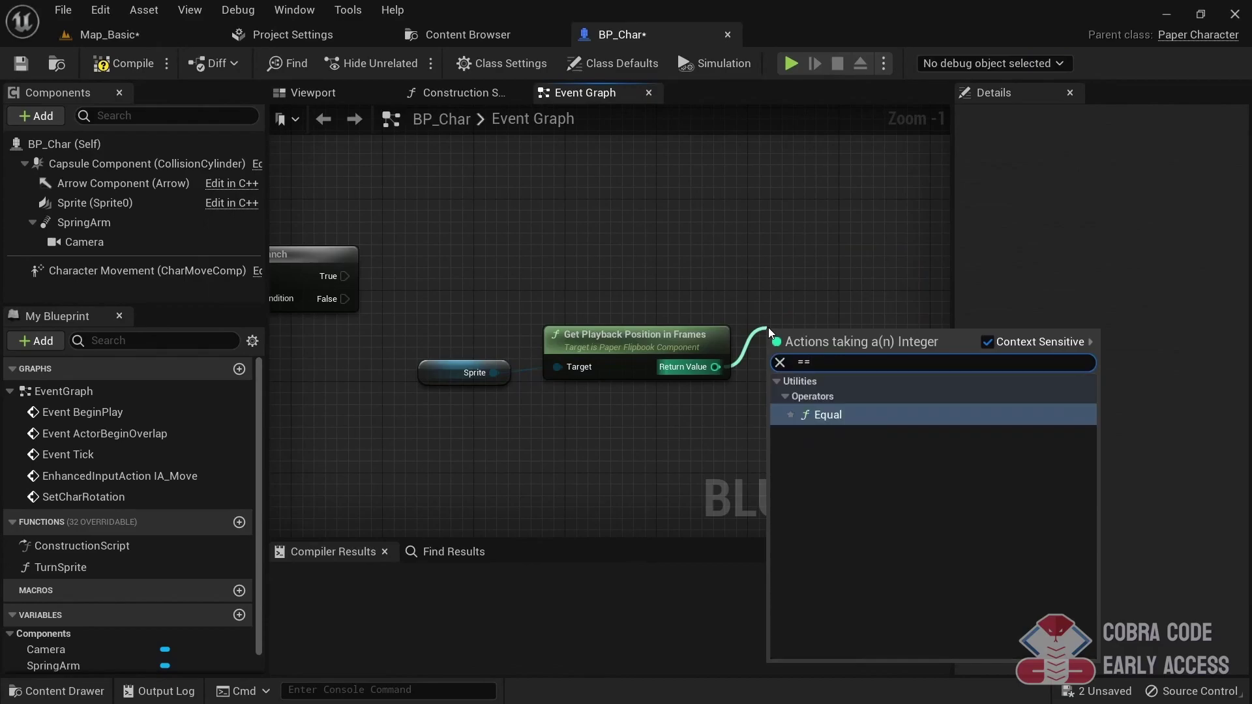
key("Return")
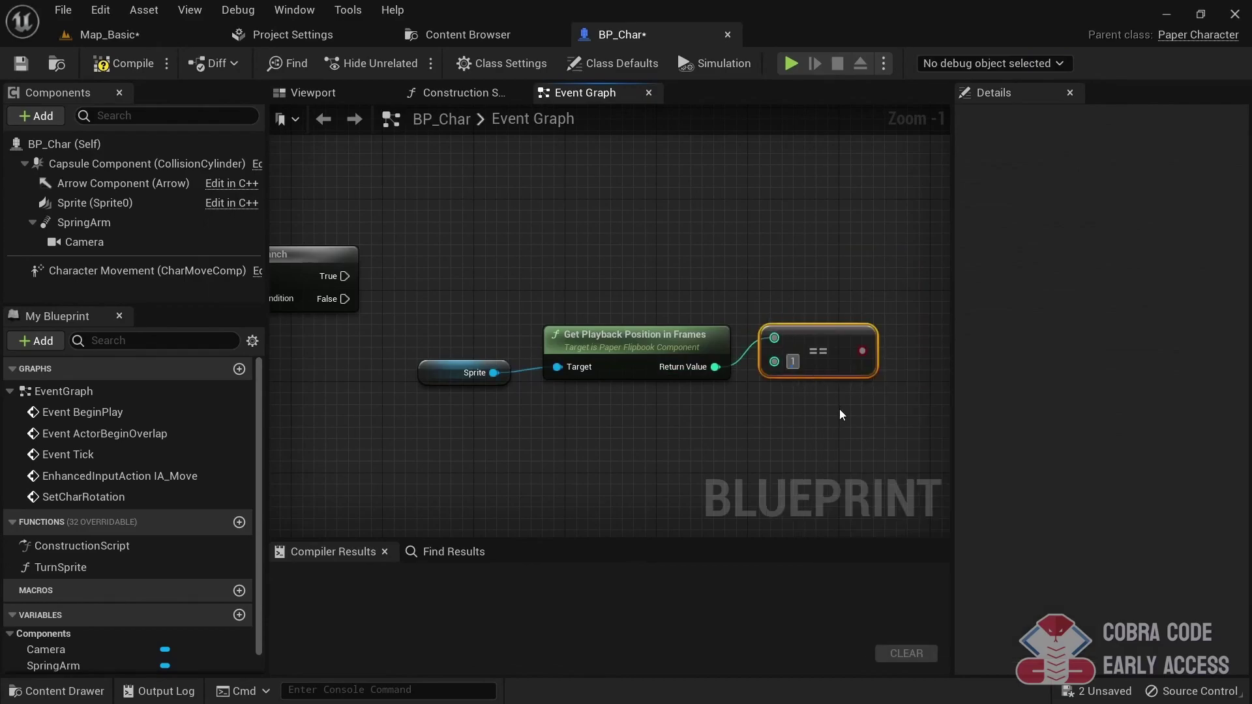
right_click_drag(841, 415, 785, 375)
left_click_drag(659, 328, 715, 375)
type("==")
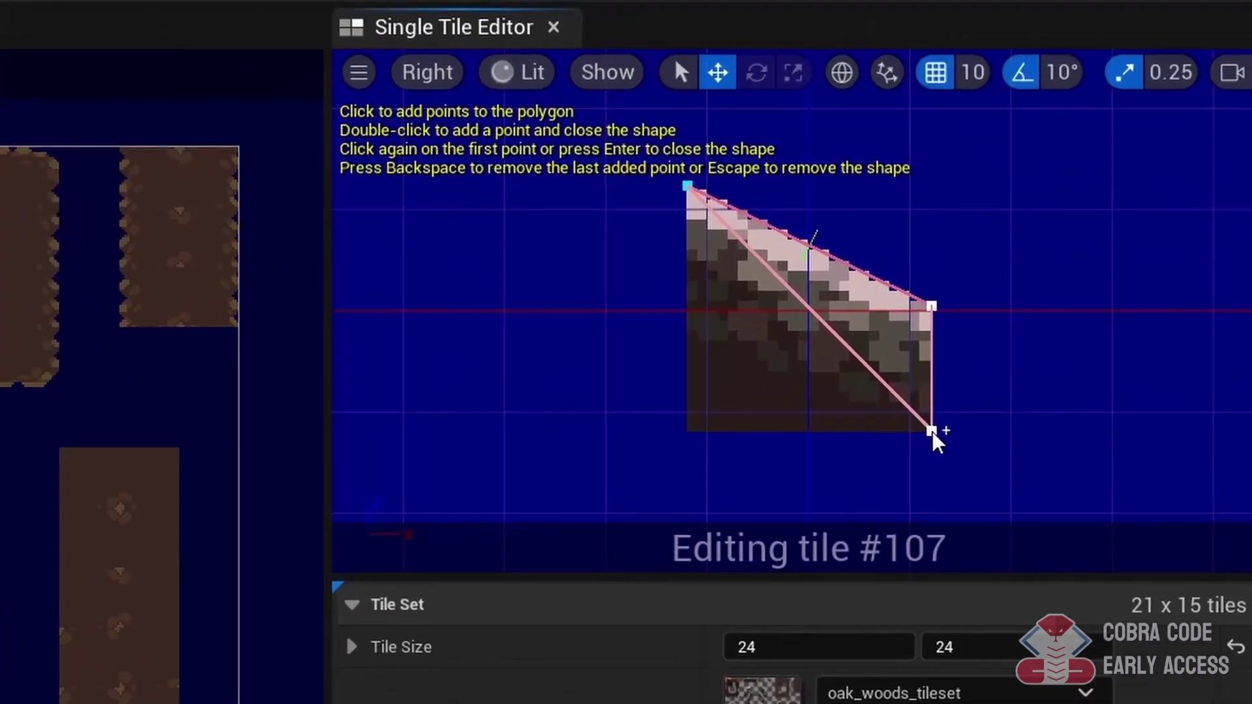
Close the sloped collision polygon on tile #107, adjust its corners, and delete the stray vertex.
double_click(950, 302)
left_click_drag(950, 301, 939, 302)
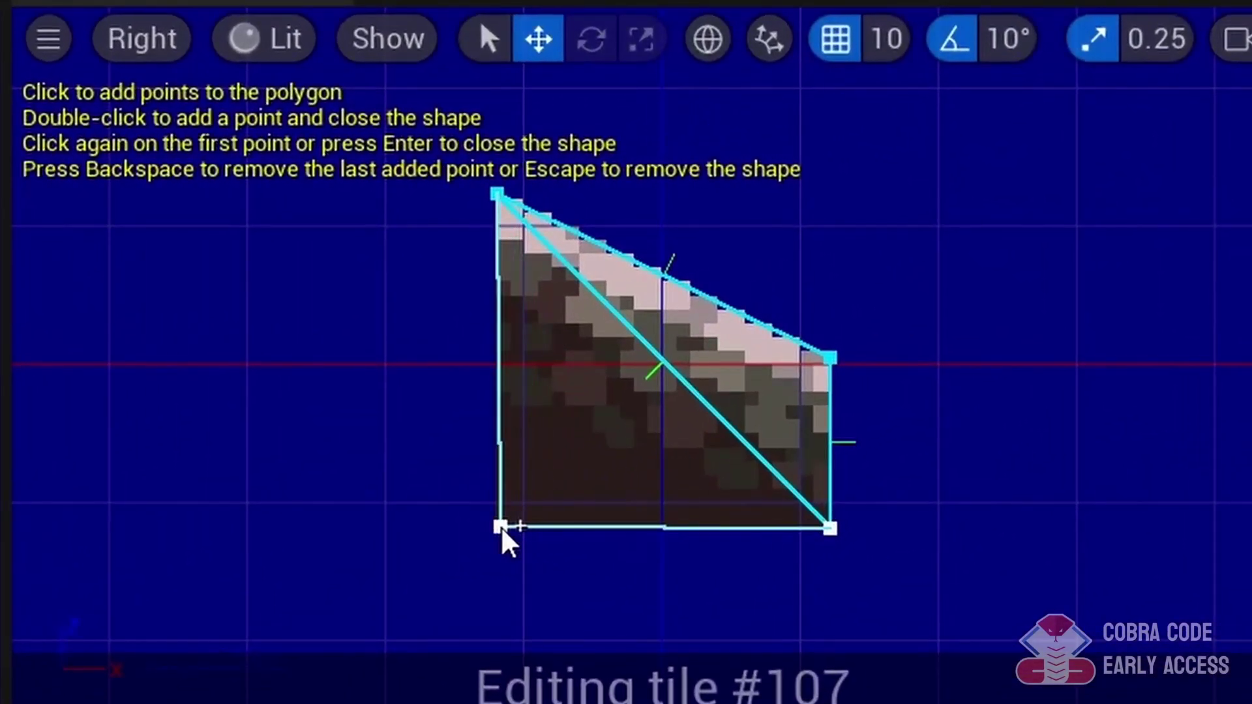
left_click_drag(937, 239, 967, 237)
left_click_drag(580, 352, 145, 386)
key("Delete")
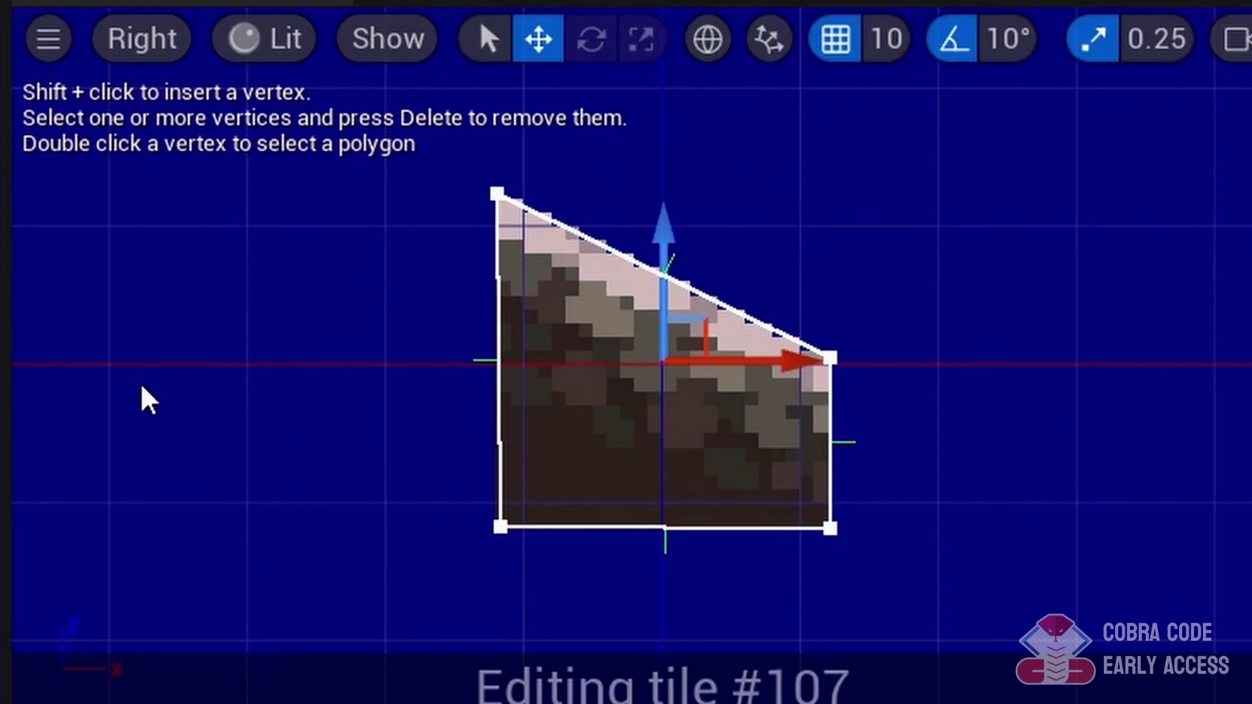